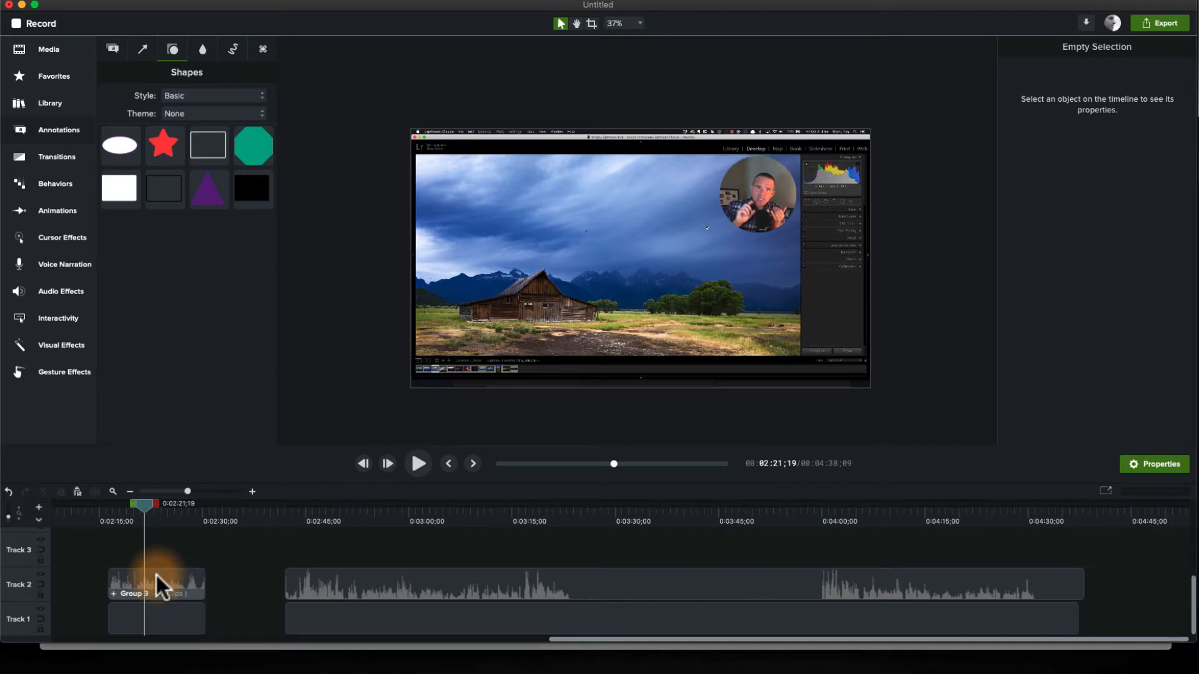
Drag the playhead later to about 0:03:11;21, inside the plain rectangular webcam footage
left_click_drag(278, 516, 488, 516)
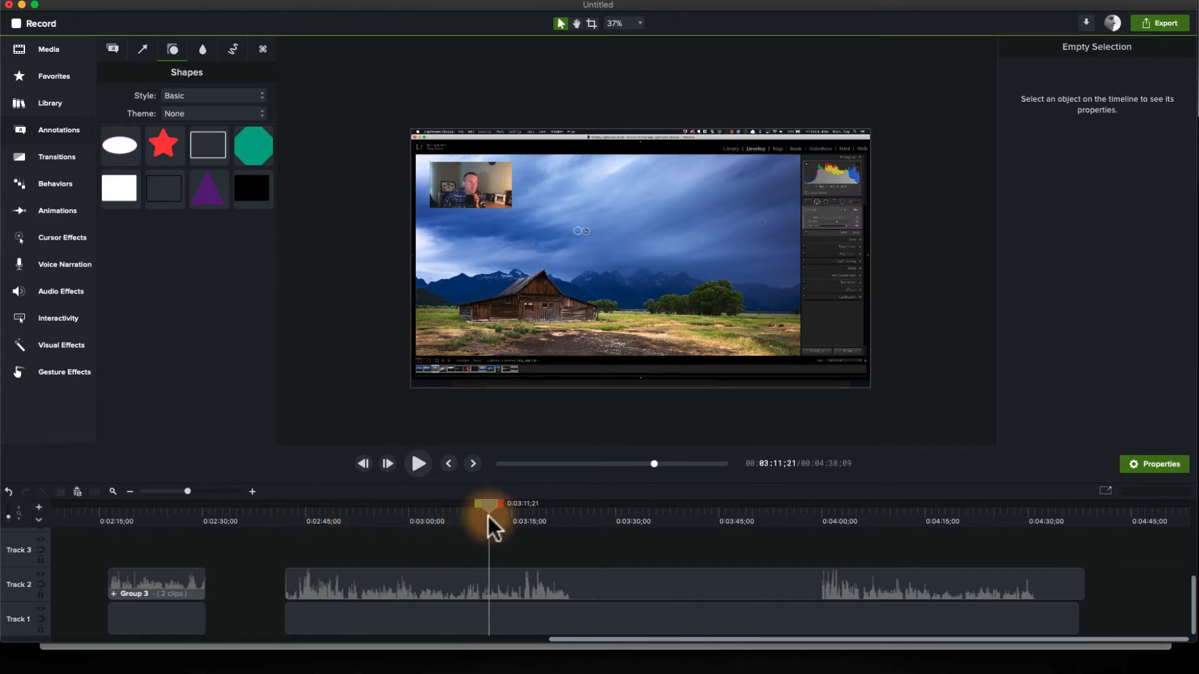
Place an orange Bold-style circle from Annotations > Shapes on Track 3 above the webcam clip
left_click(431, 577)
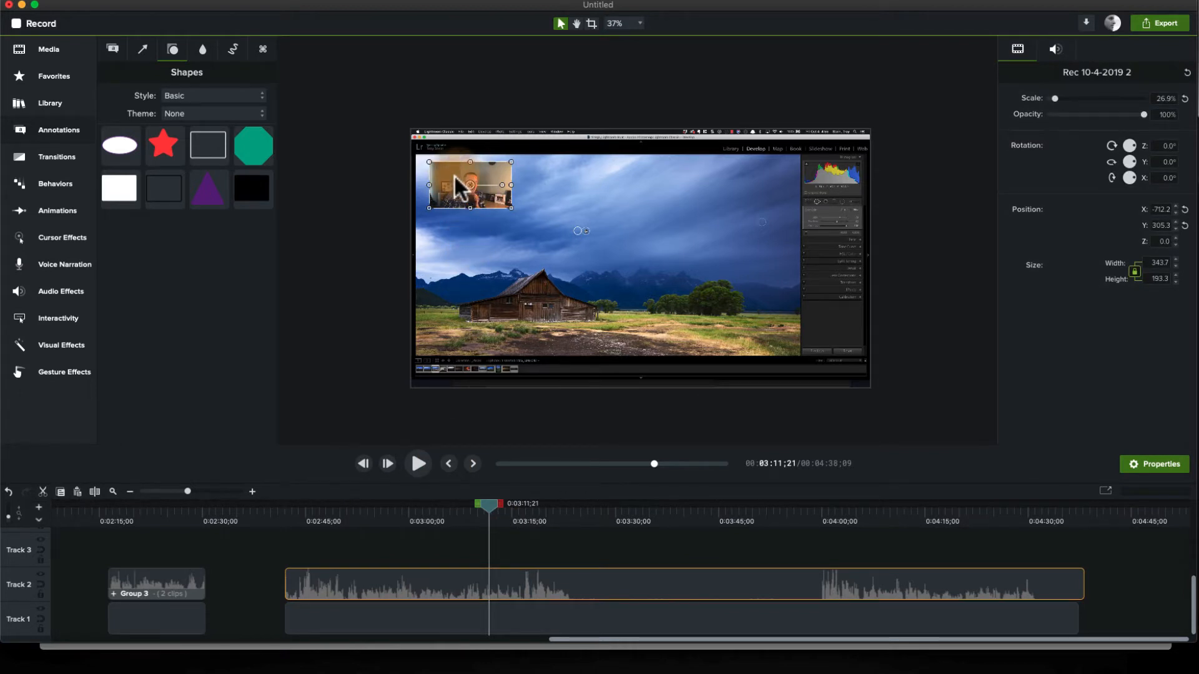
left_click(55, 128)
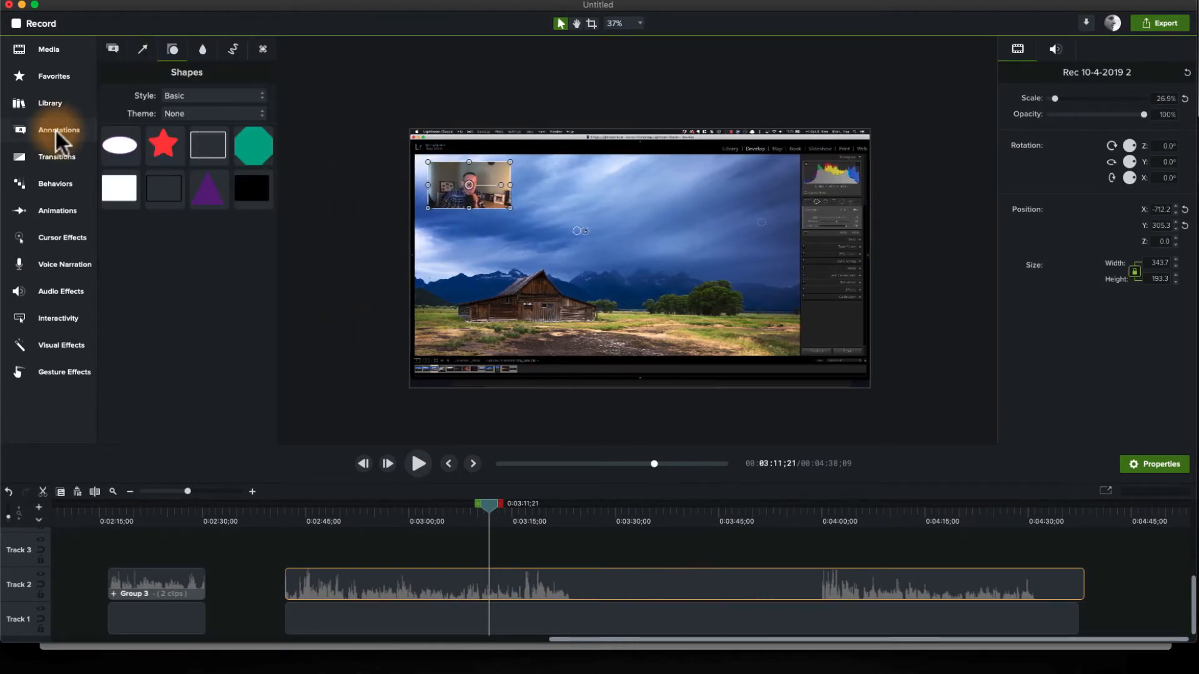
left_click(196, 97)
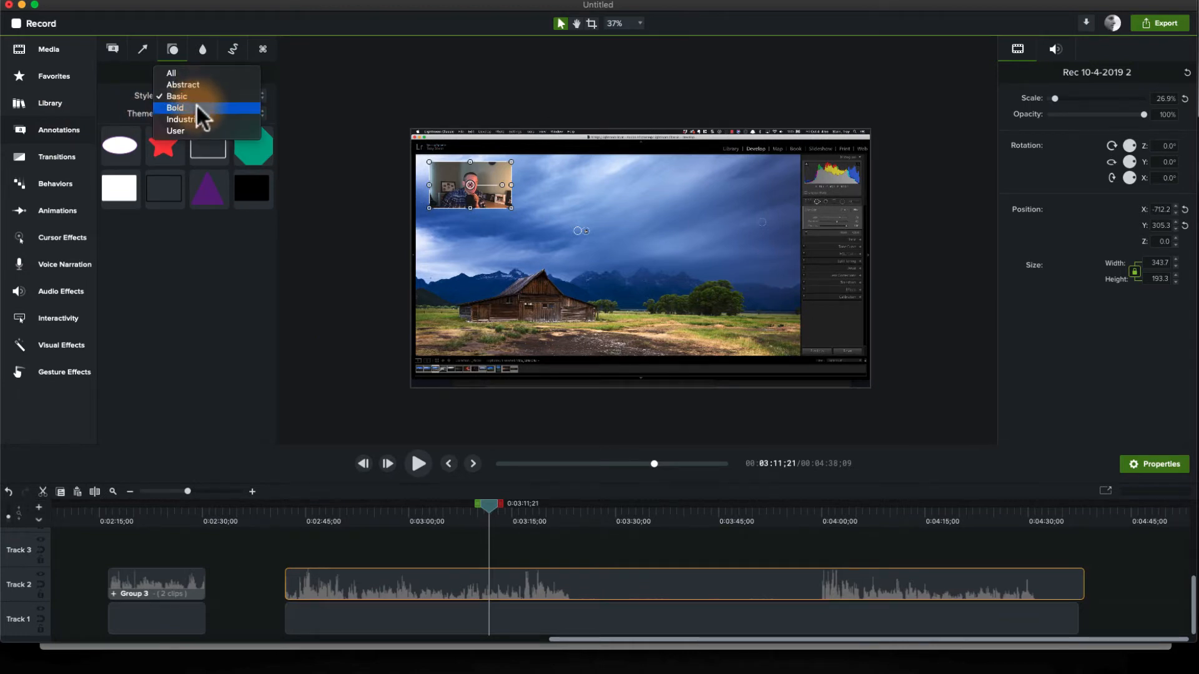
left_click(197, 107)
mouse_move(255, 188)
left_mouse_down()
mouse_move(266, 197)
mouse_move(477, 178)
left_mouse_up()
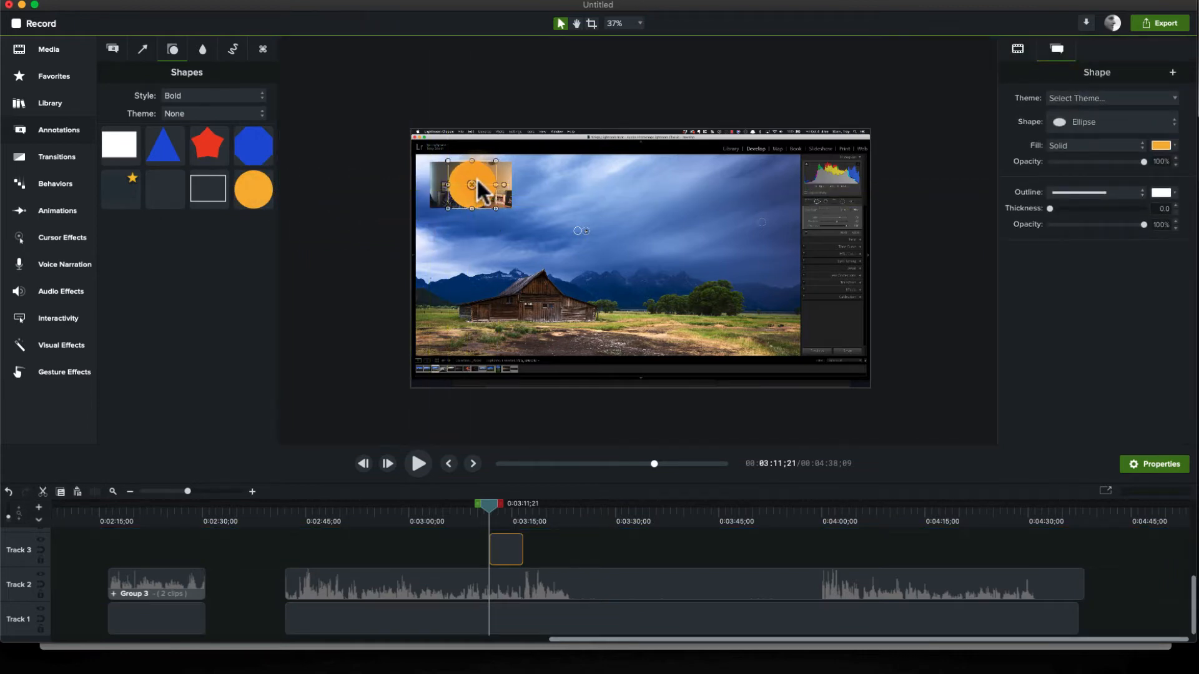
Set the canvas zoom to Fit, then undo an accidental circle resize with Cmd+Z
left_click(633, 19)
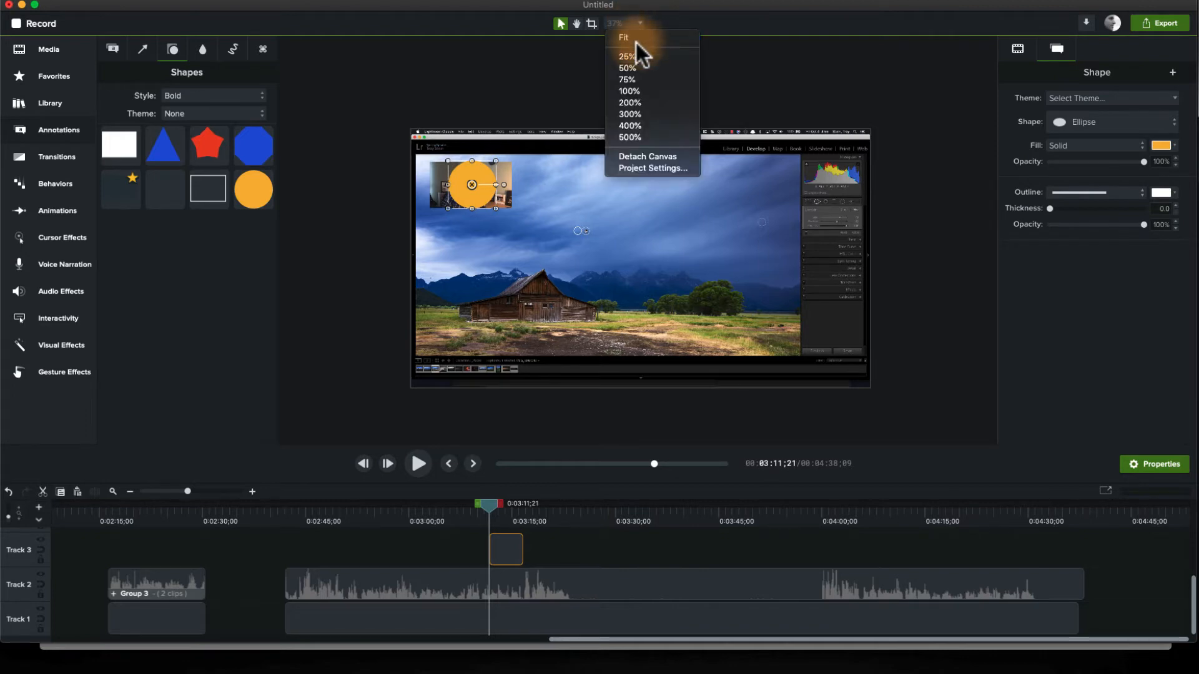
left_click(635, 40)
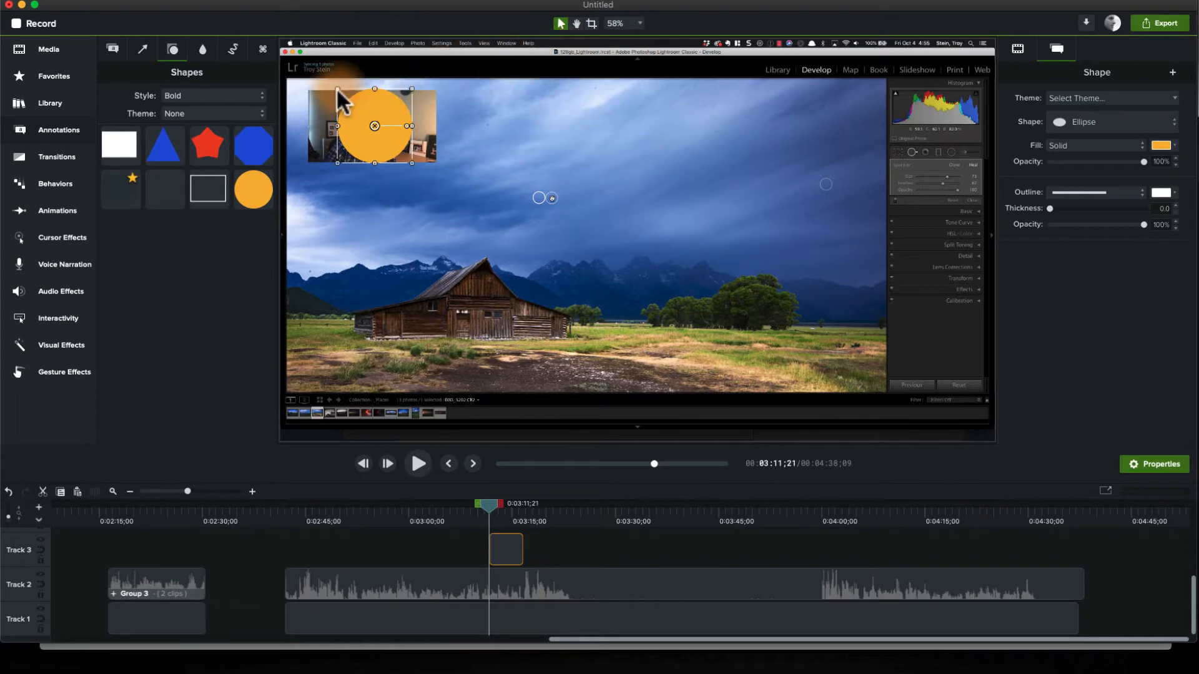
left_click_drag(338, 90, 350, 101)
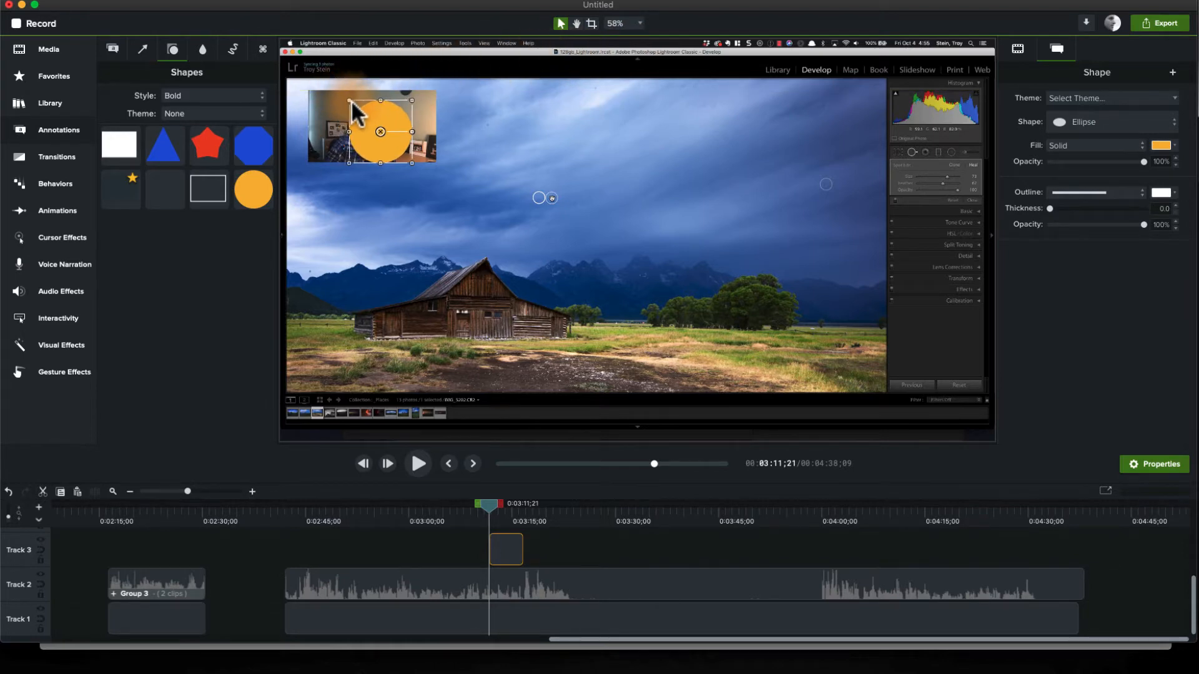
key("super+z")
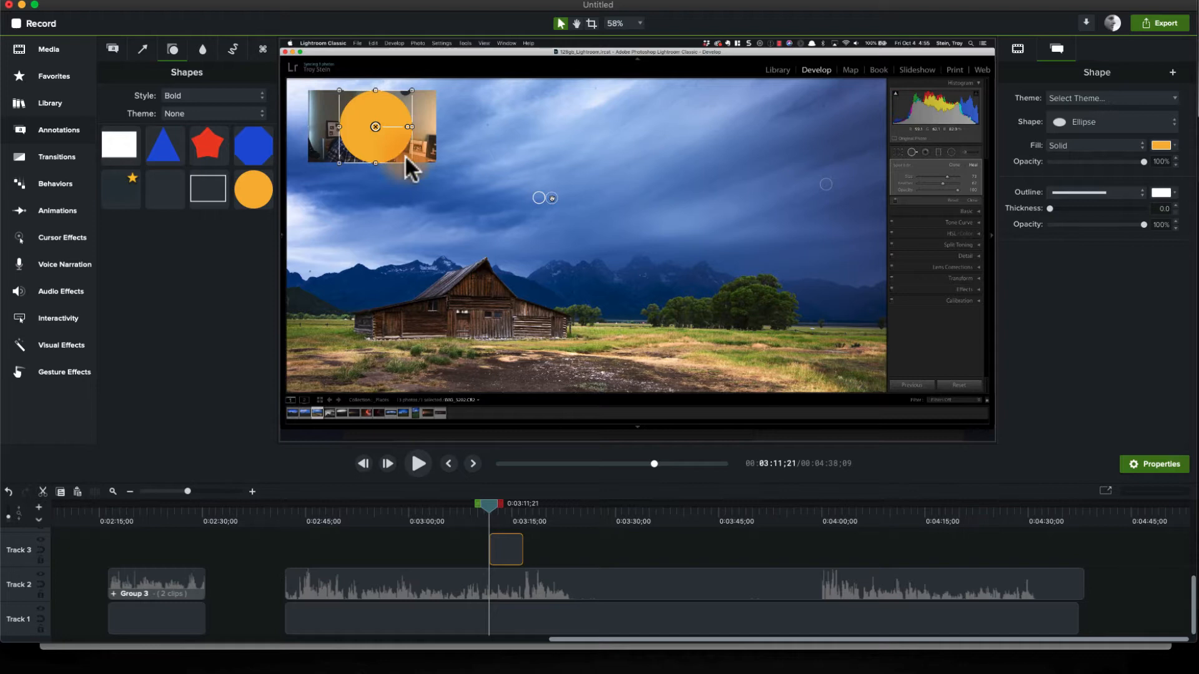
mouse_move(409, 167)
left_mouse_down()
mouse_move(402, 150)
mouse_move(410, 161)
left_mouse_up()
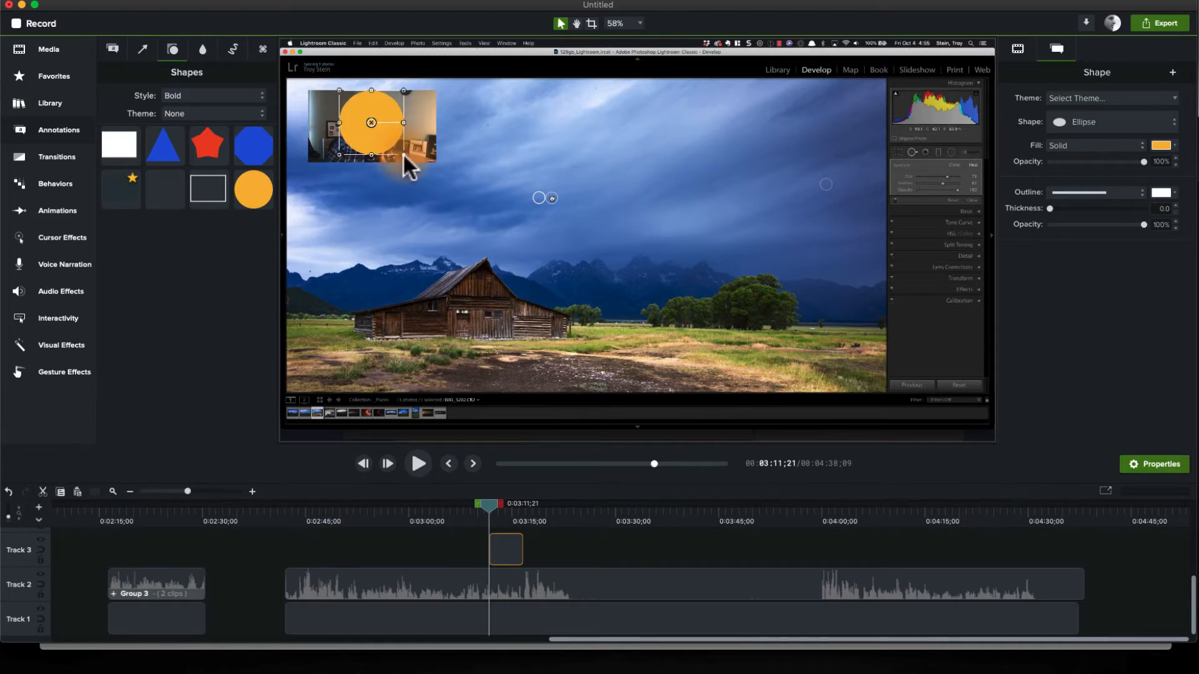
Extend the Track 3 circle clip's edges to match the webcam clip's start and end
left_click(492, 553)
left_click_drag(486, 553, 289, 554)
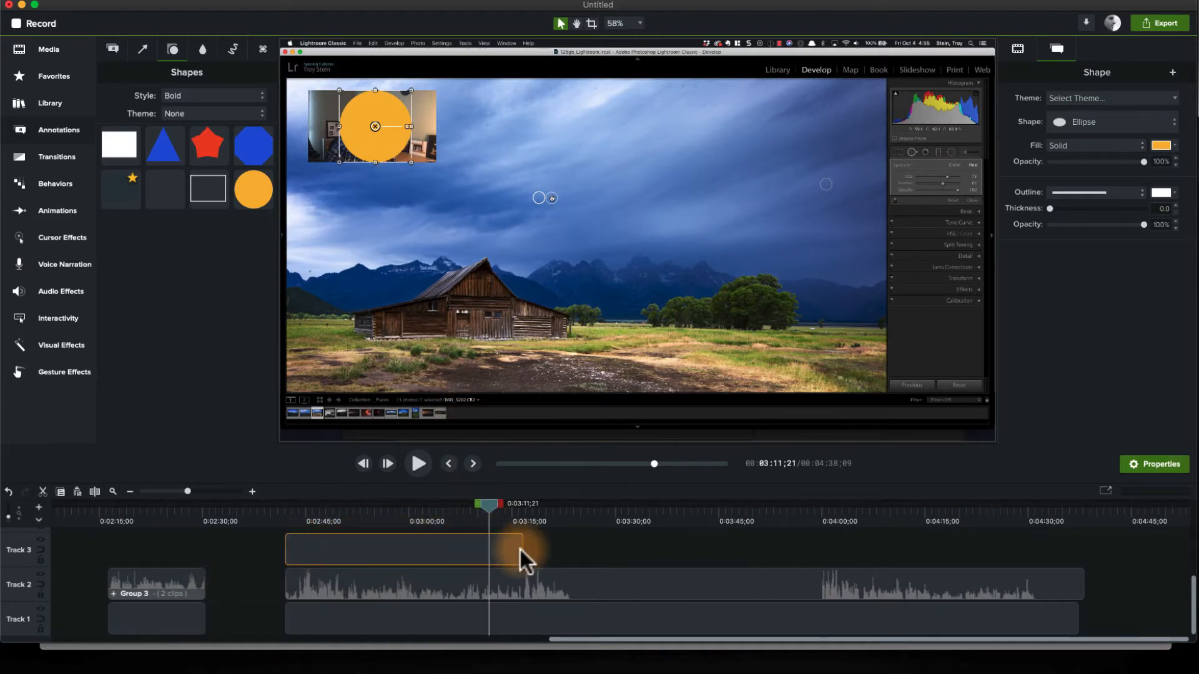
left_click_drag(522, 552, 1076, 541)
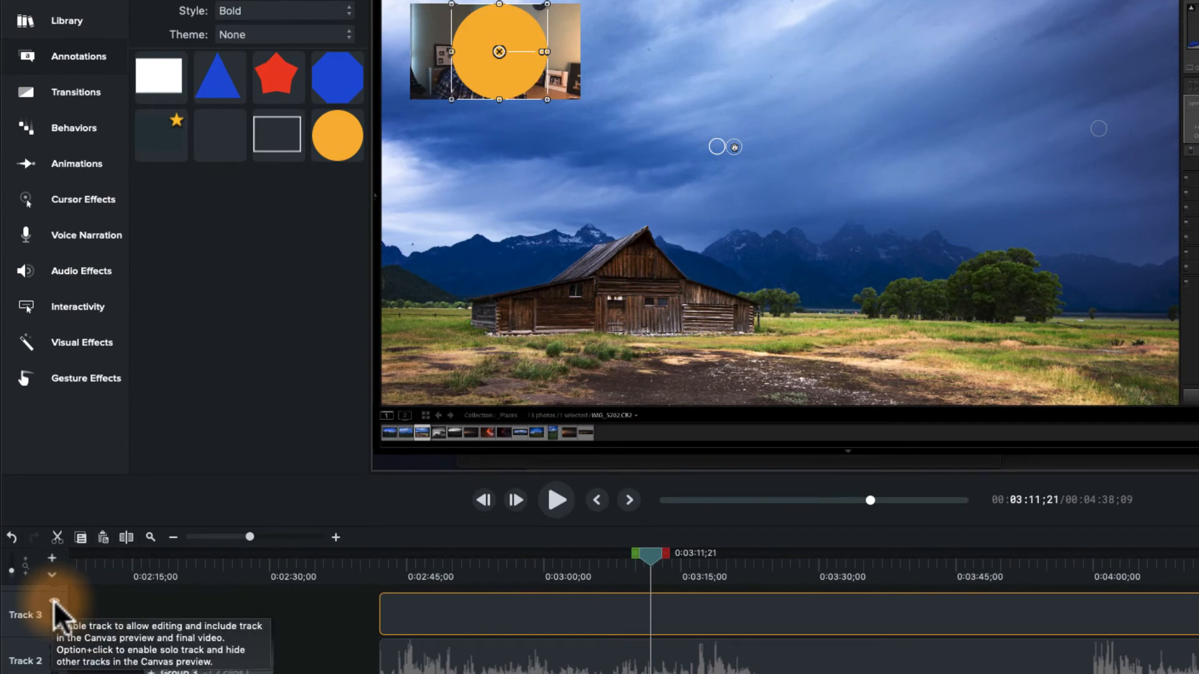
Set Track 3's Track Matte Mode to Alpha so the webcam shows only inside the circle
left_click(54, 601)
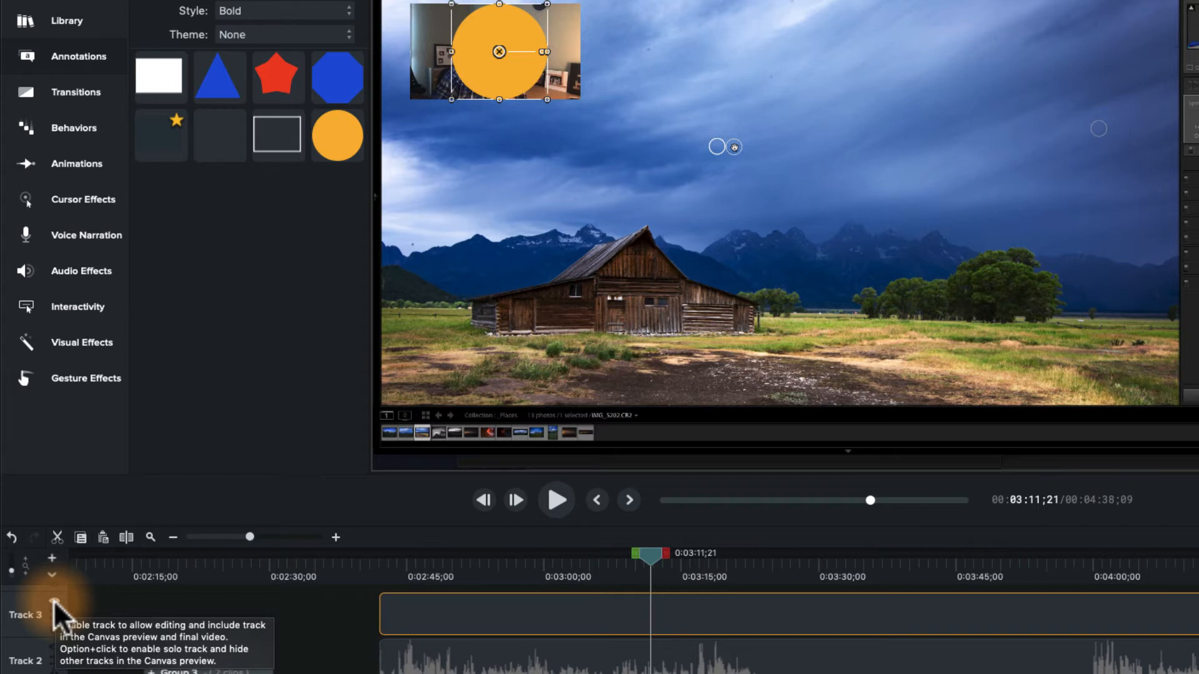
right_click(54, 600)
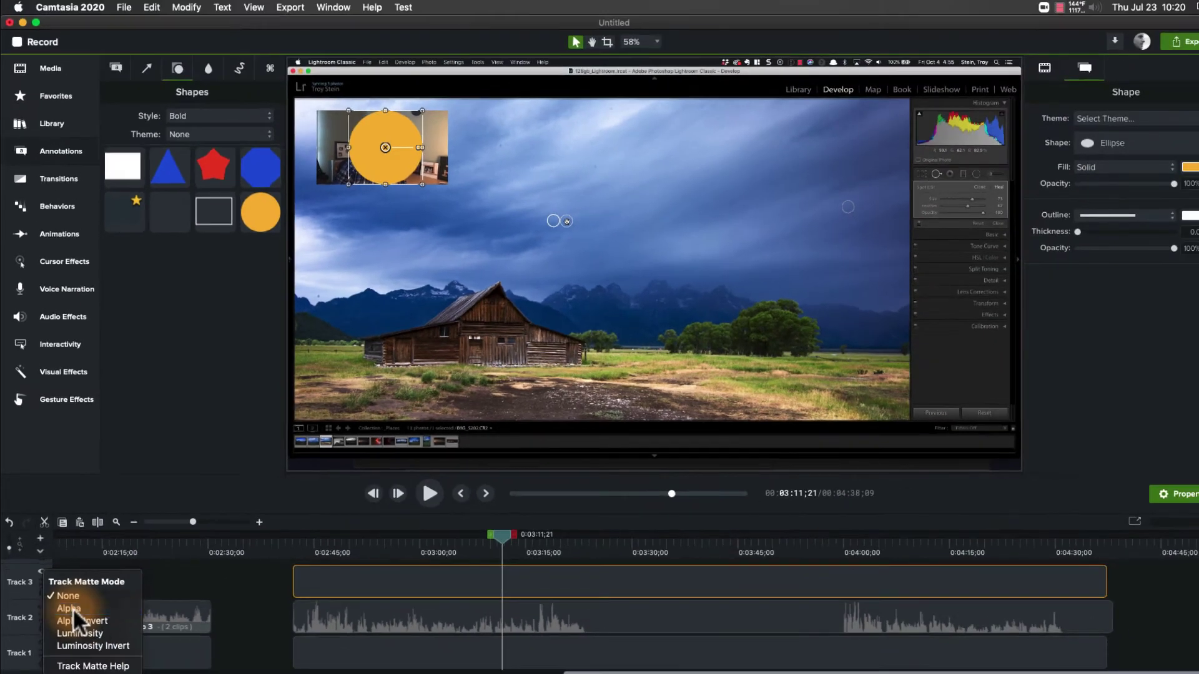
left_click(94, 651)
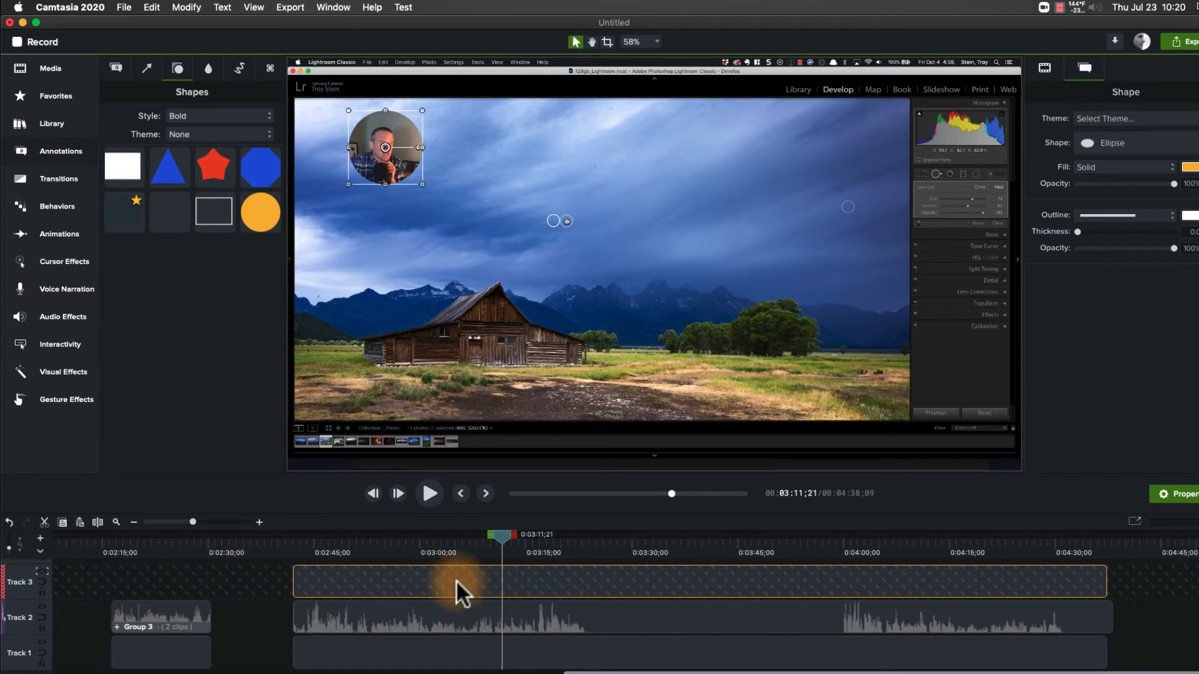
Select the webcam and circle clips together and group them
left_click(461, 618)
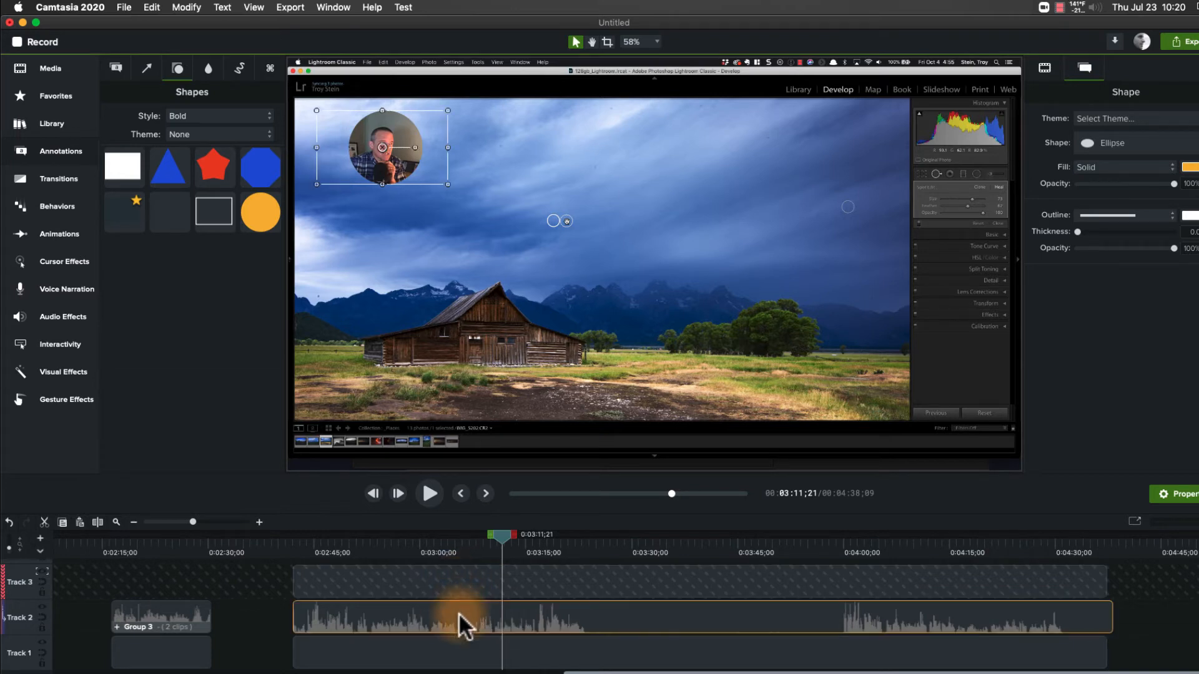
left_click(452, 578)
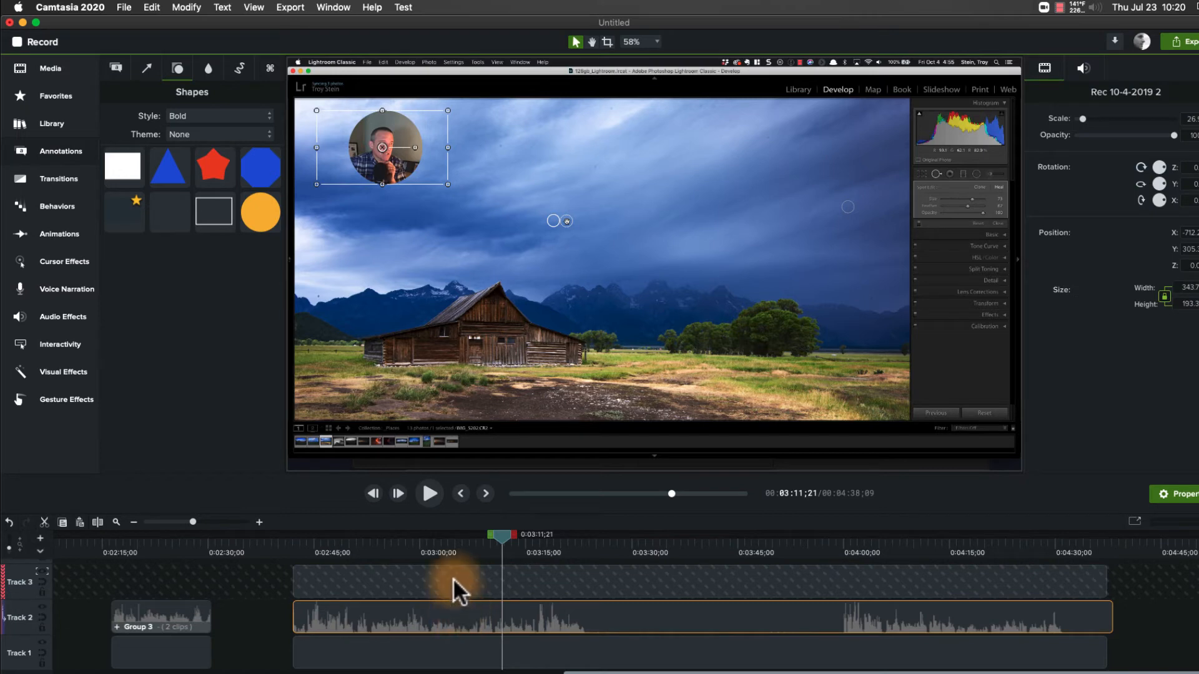
left_click(455, 610)
left_click(457, 575)
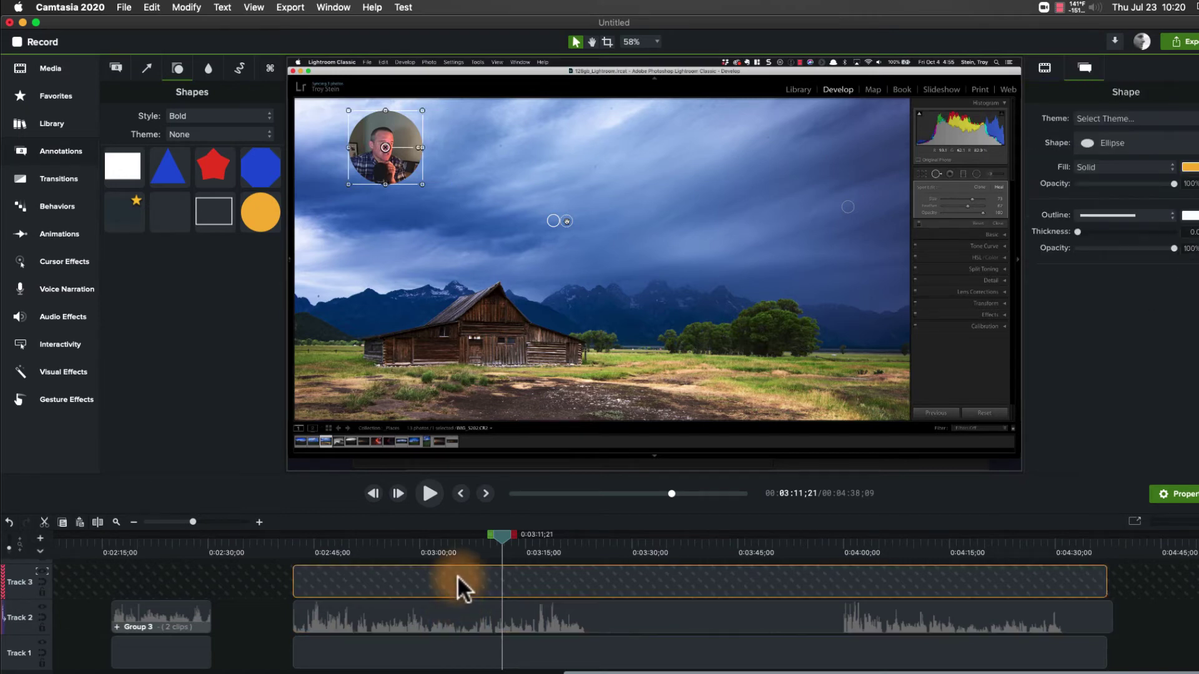
left_click(453, 612, "shift")
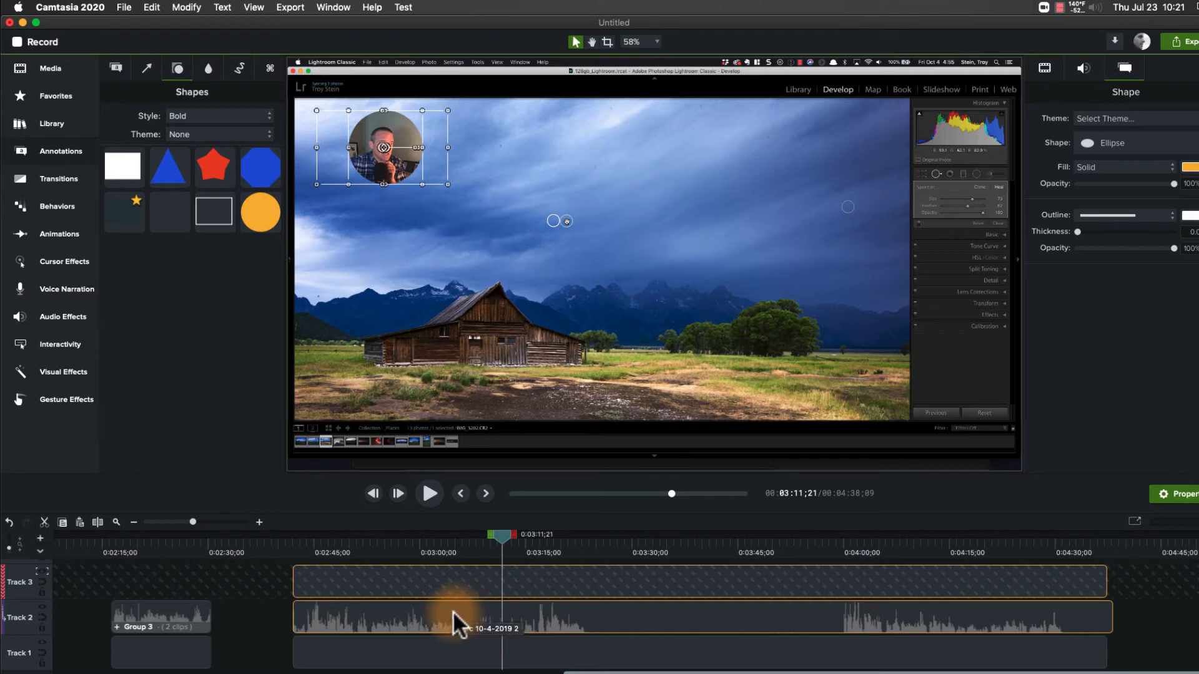
right_click(456, 576)
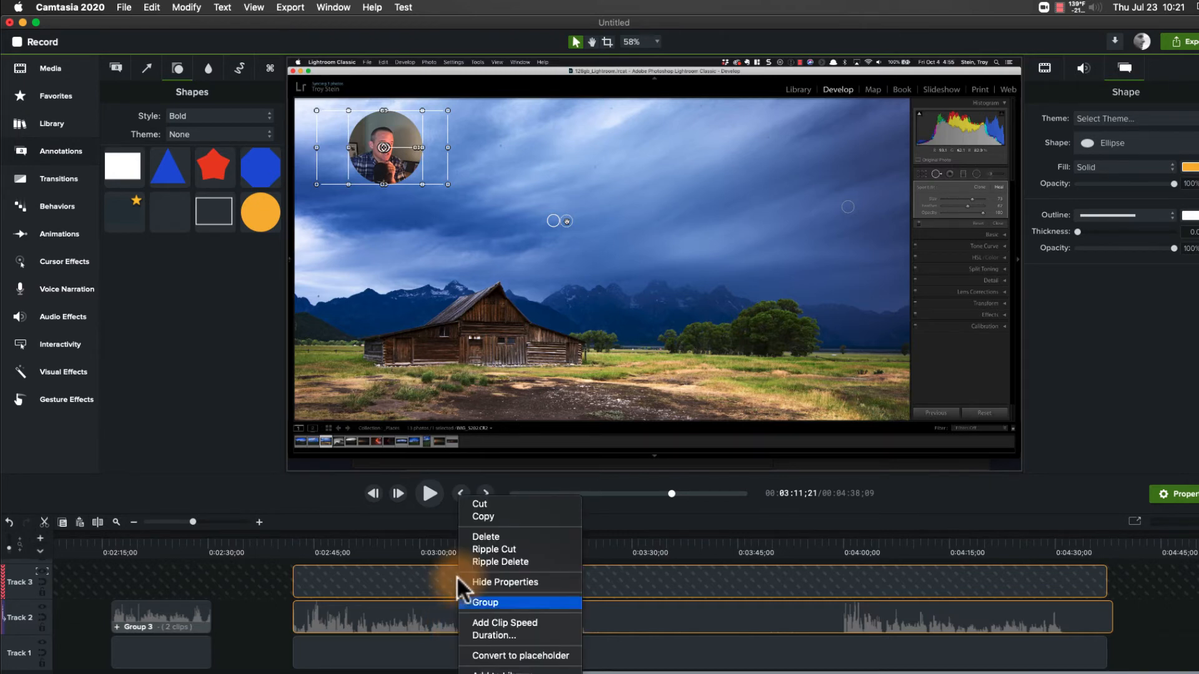
left_click(488, 602)
Rename the new group to 'Bubble Effect'
right_click(469, 608)
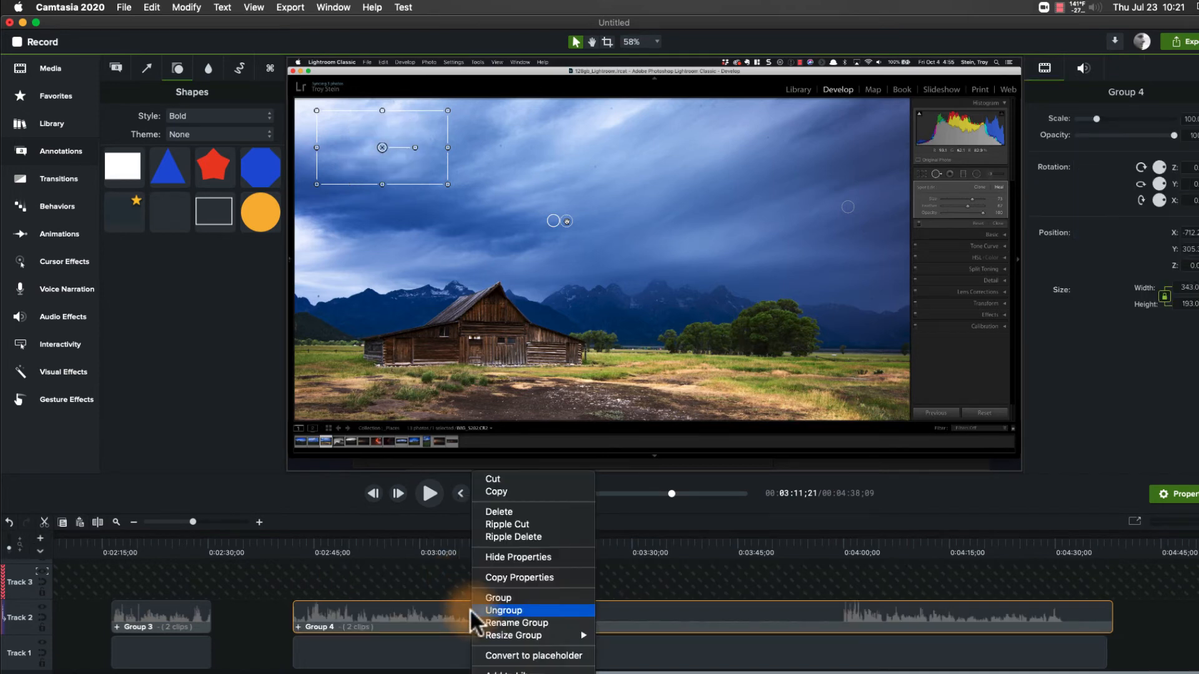
left_click(506, 617)
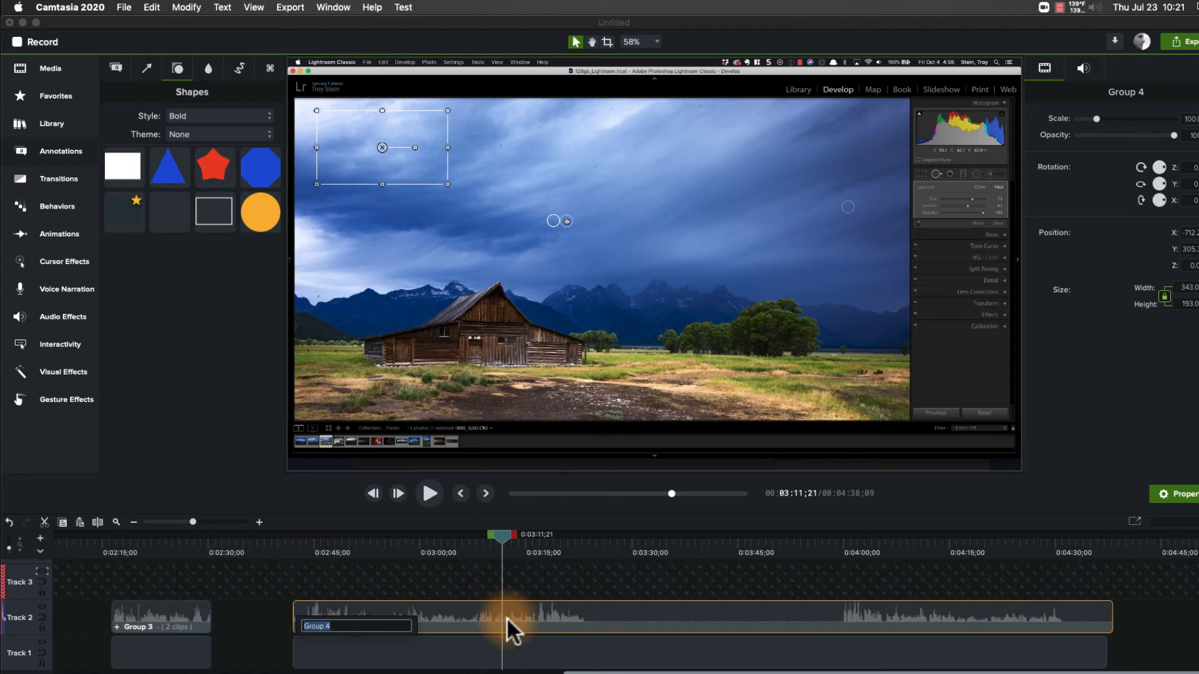
type("Bubble")
type(" Effect")
key("Return")
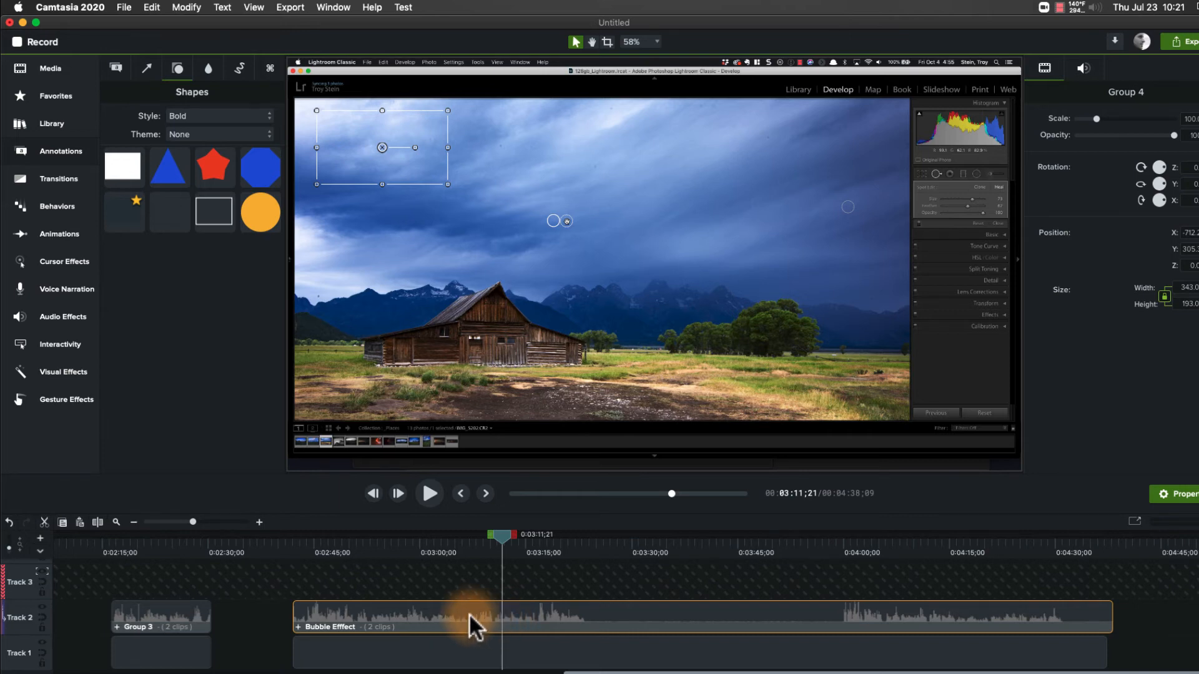
Switch Track 3's Track Matte Mode to None and scrub to confirm the bubble still shows
left_click(42, 579)
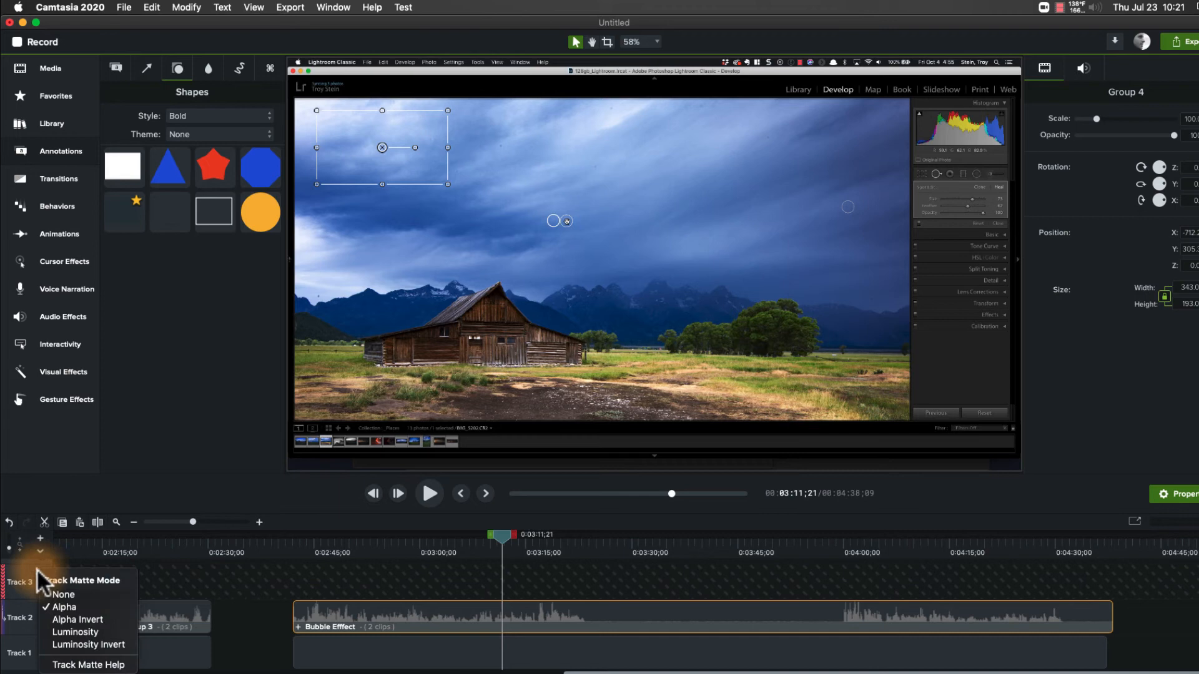
left_click(62, 595)
mouse_move(328, 551)
left_mouse_down()
mouse_move(667, 555)
mouse_move(390, 560)
left_mouse_up()
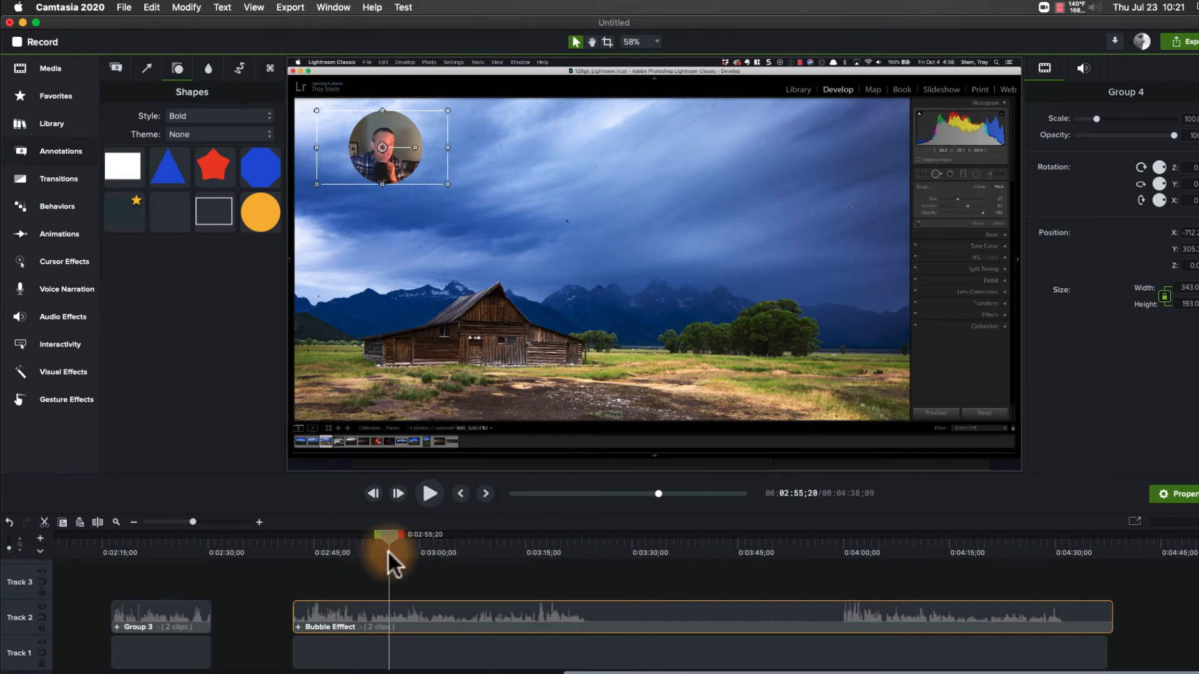
Split the Bubble Effect group at two playhead positions into three pieces
left_click_drag(387, 550, 378, 553)
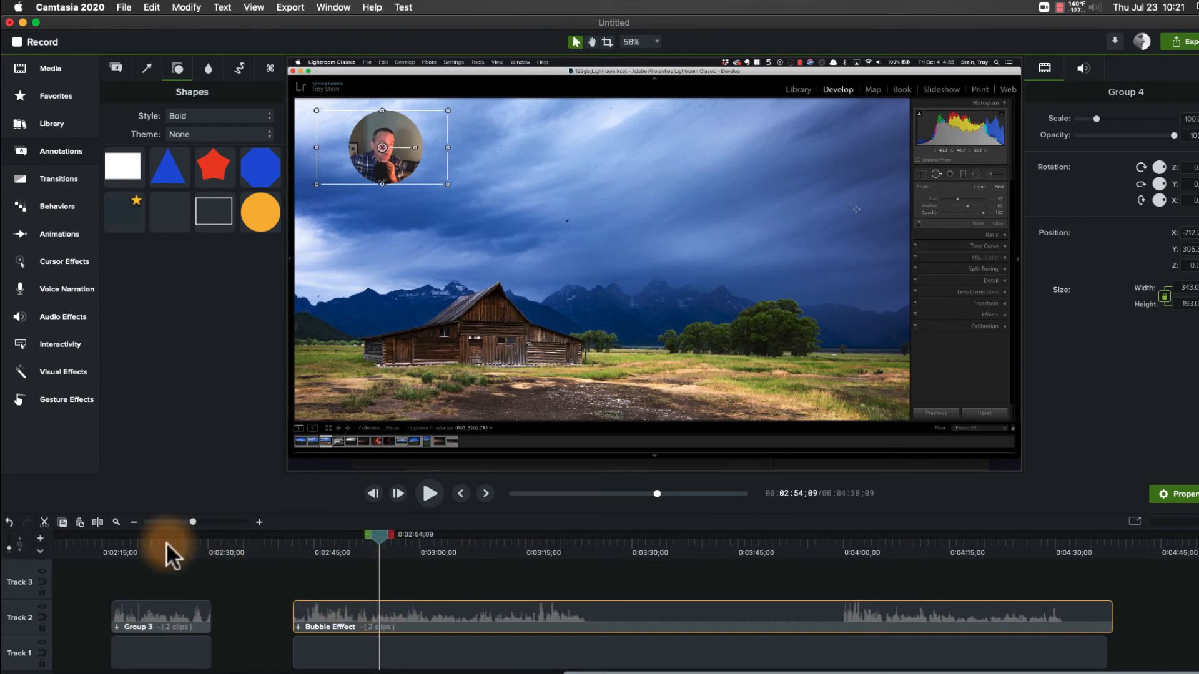
left_click(96, 521)
left_click(477, 551)
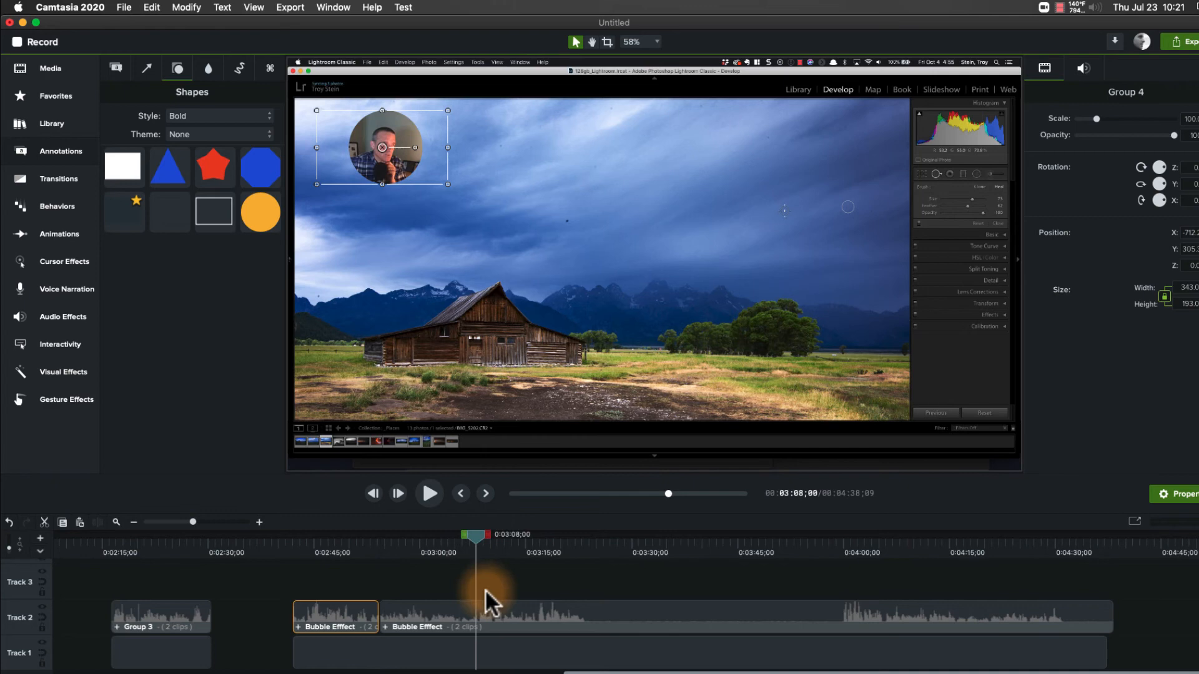
left_click(487, 617)
left_click(97, 522)
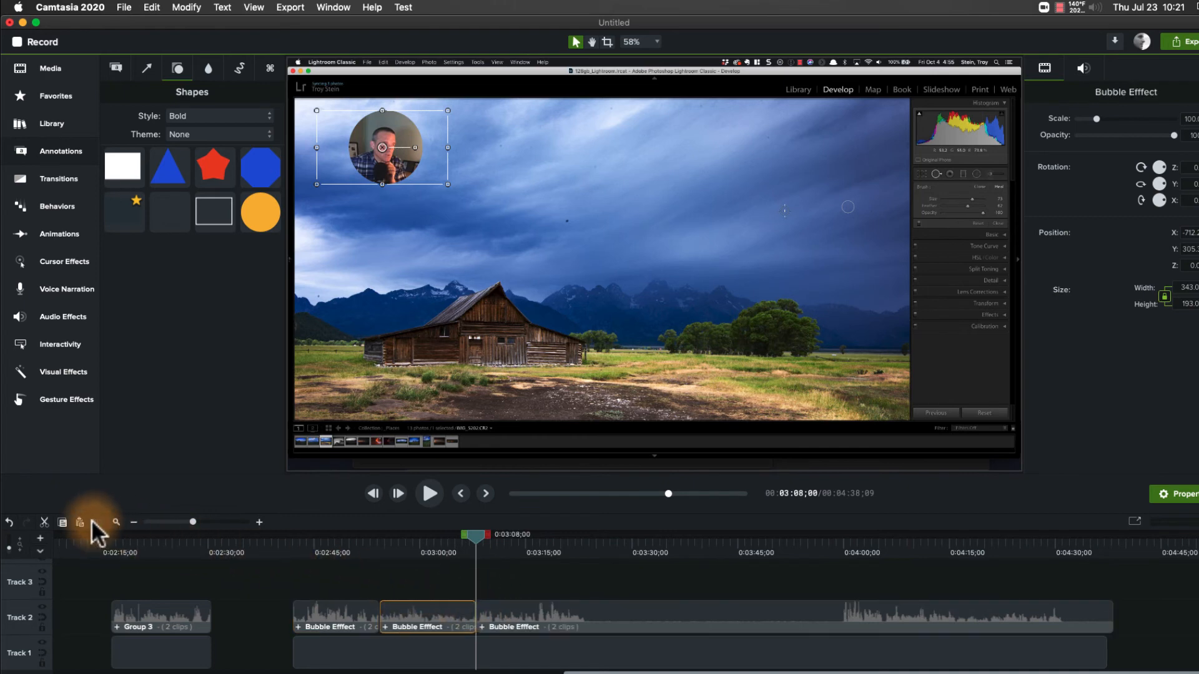
left_click_drag(302, 550, 342, 553)
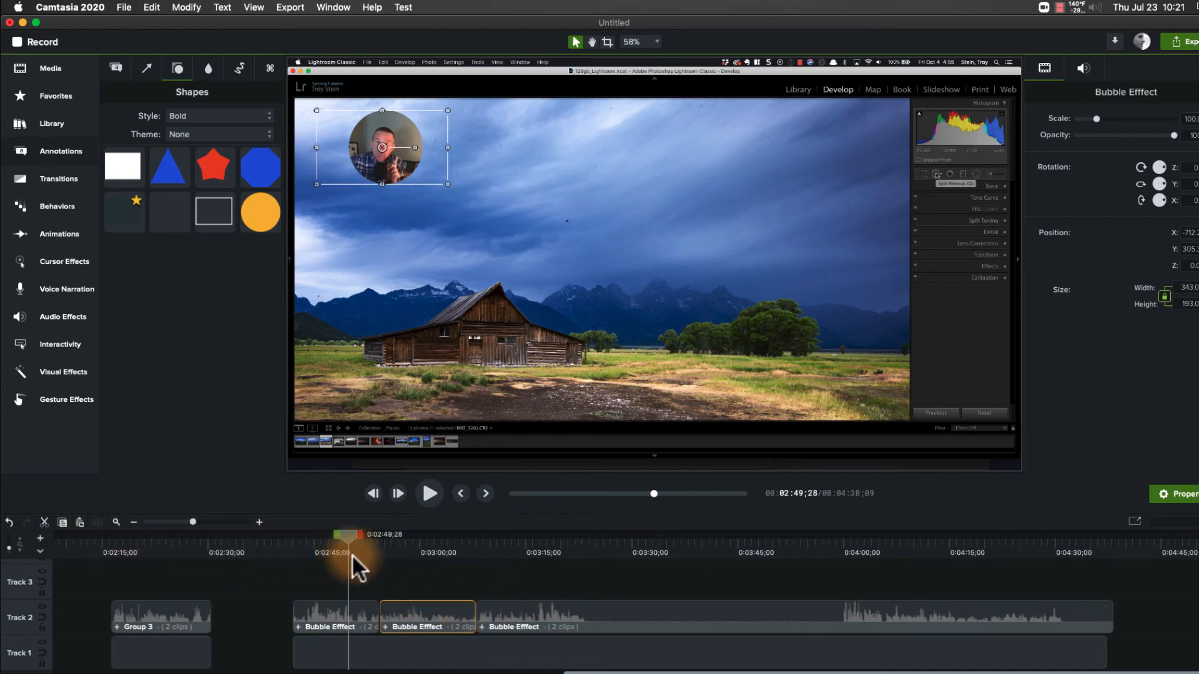
Set the middle piece's Opacity to 0 and scrub across the cuts to preview the hidden bubble
left_click(421, 551)
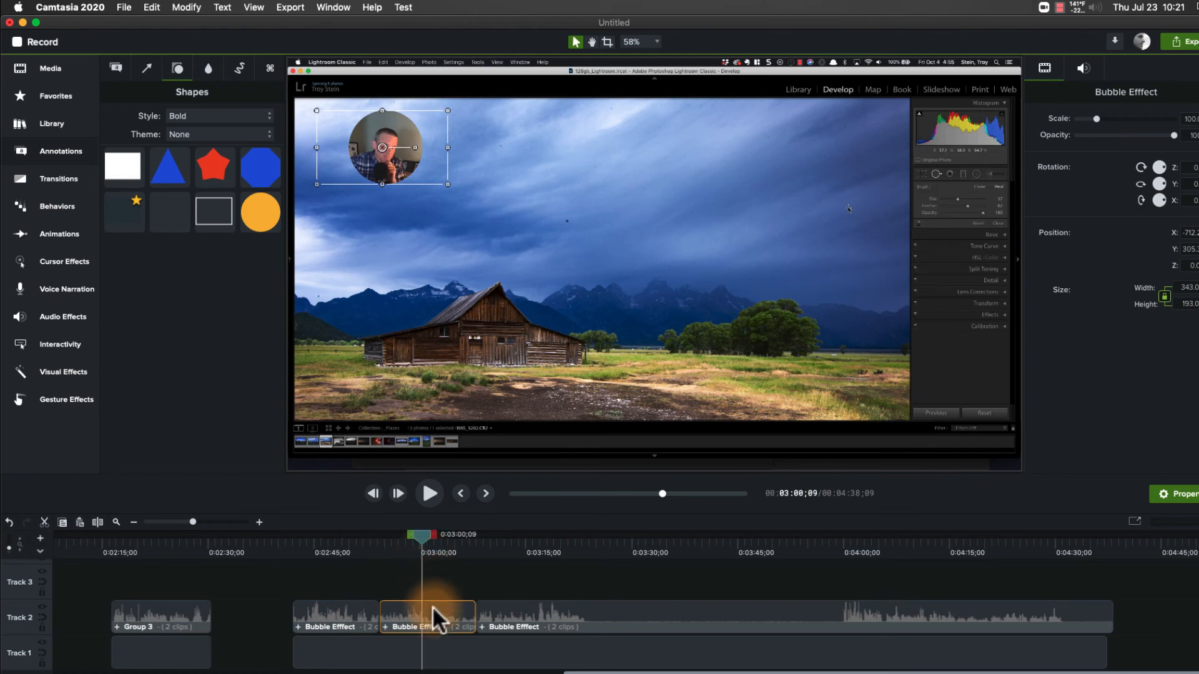
left_click_drag(1174, 135, 1087, 137)
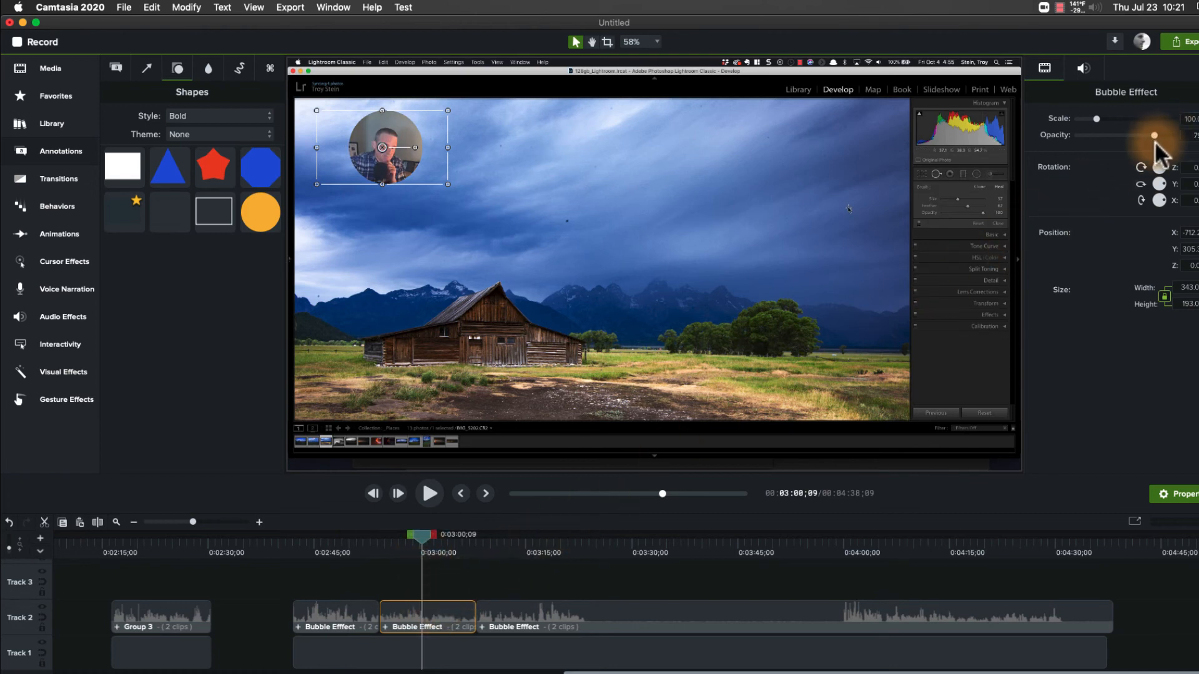
left_click(367, 546)
left_click_drag(368, 546, 517, 548)
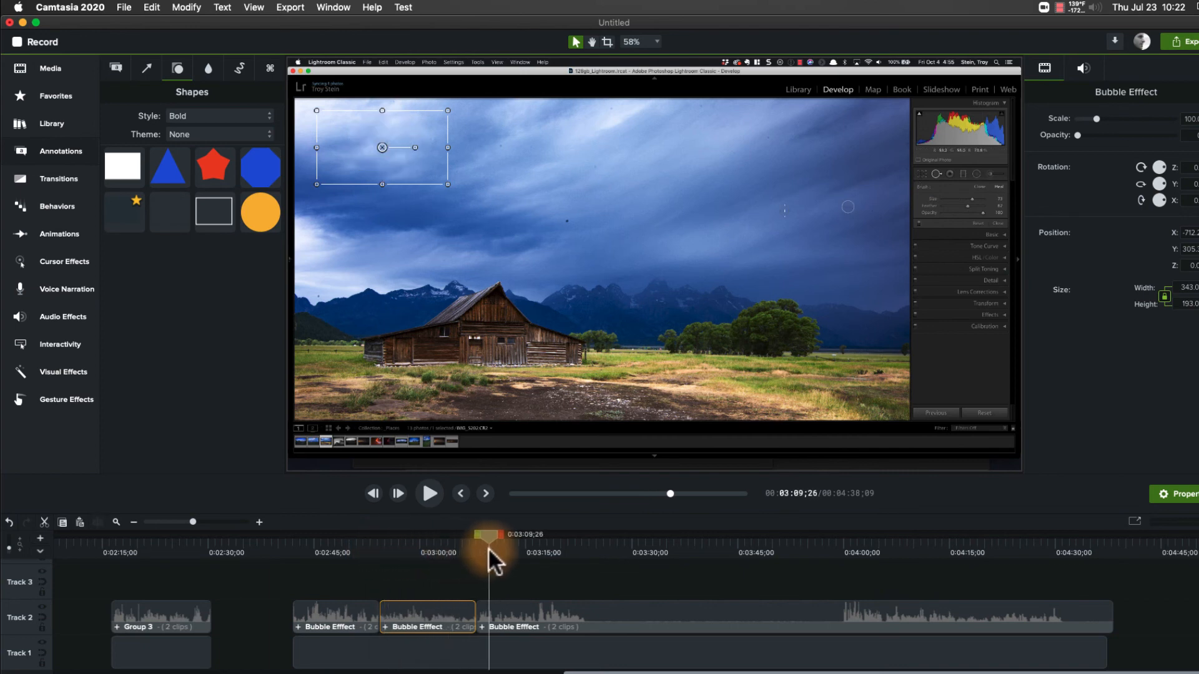
Move the last piece's bubble to the top-right and flip it with Rotation Y 180, then preview
left_click(572, 599)
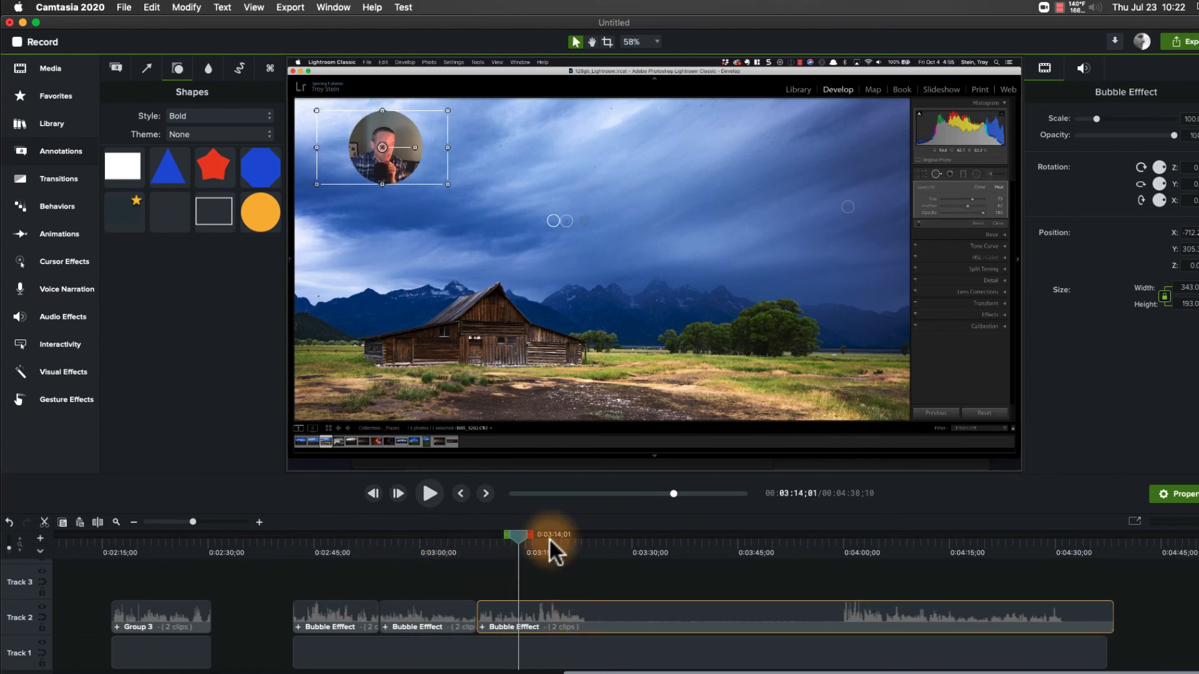
left_click_drag(382, 146, 861, 152)
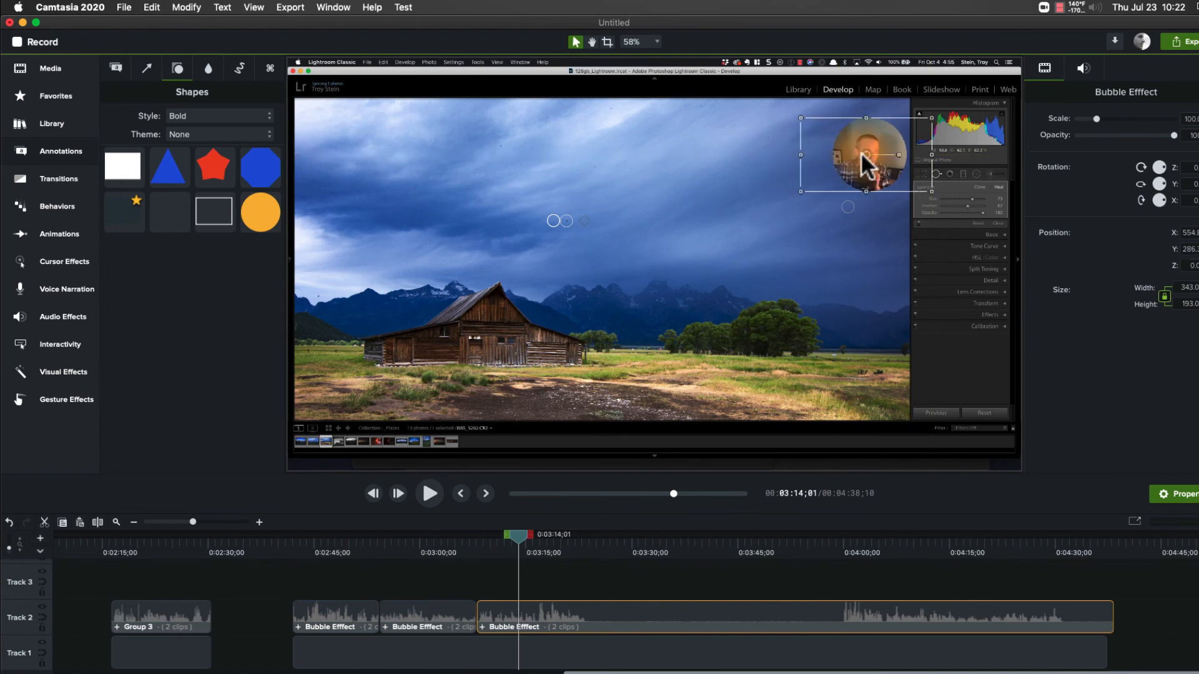
left_click(1189, 184)
type("180")
key("Return")
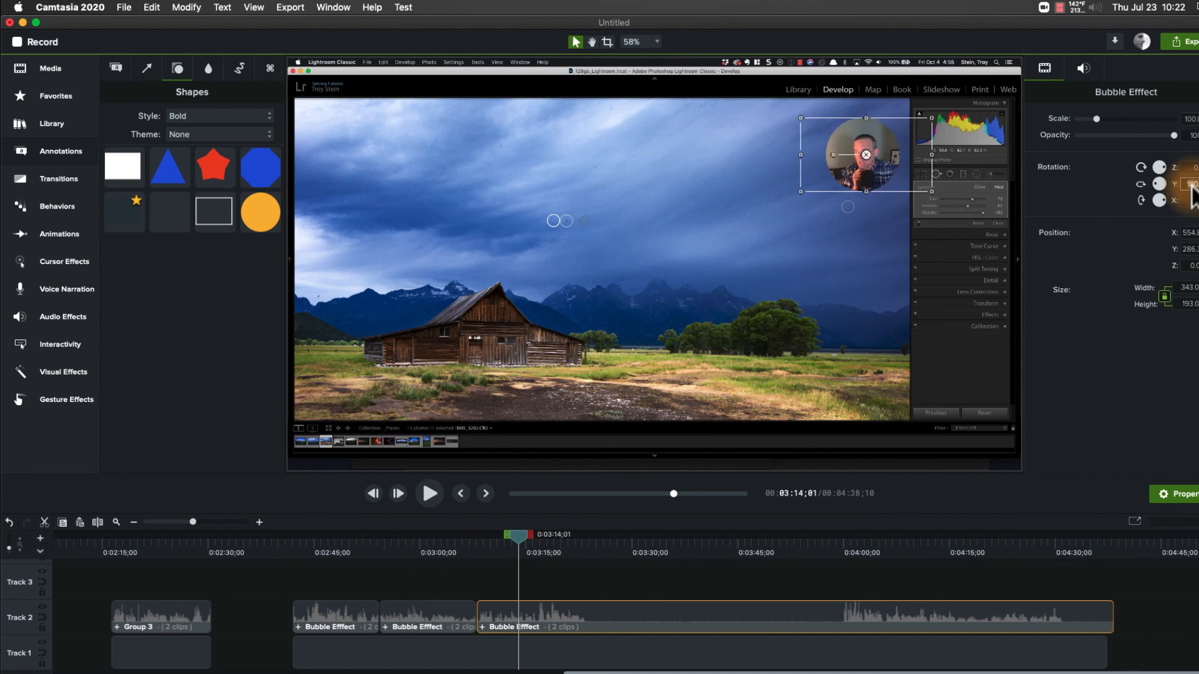
left_click_drag(325, 546, 552, 537)
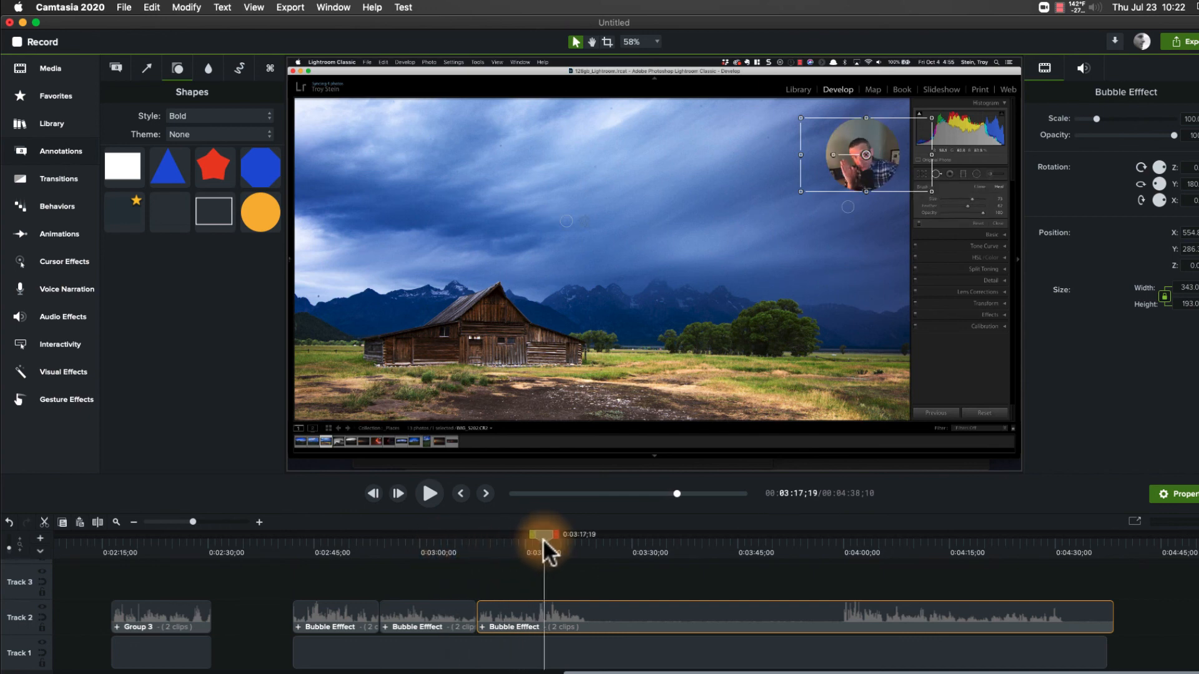